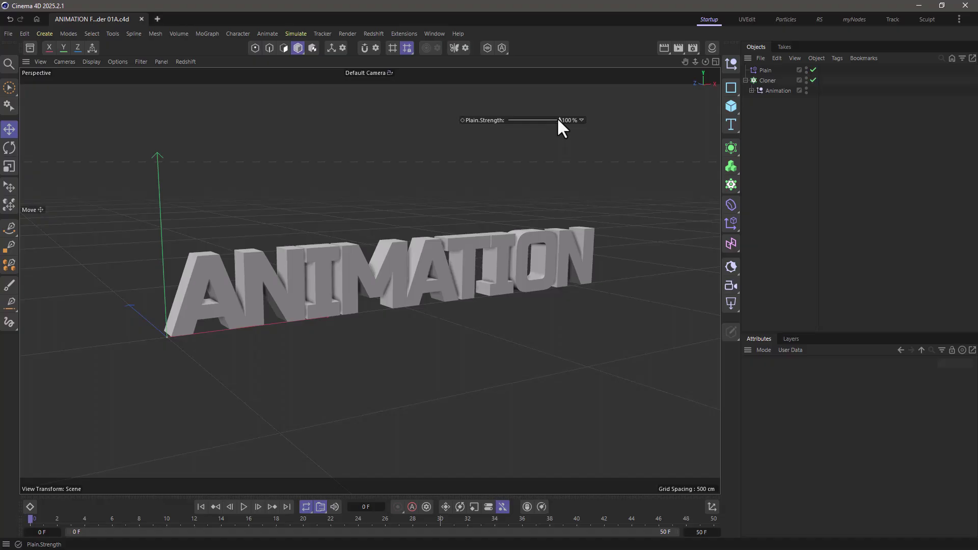
# Preview the build-on by dragging the Plain effector's Strength down to 43% in the viewport.
pyautogui.moveTo(558, 117)
pyautogui.mouseDown()
pyautogui.moveTo(507, 120)
pyautogui.moveTo(570, 124)
pyautogui.mouseUp()
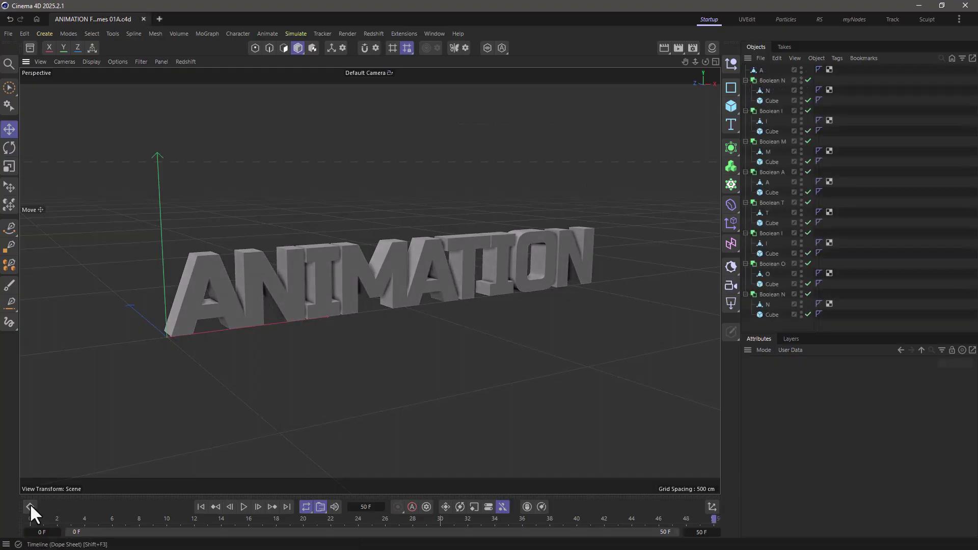
pyautogui.click(28, 506)
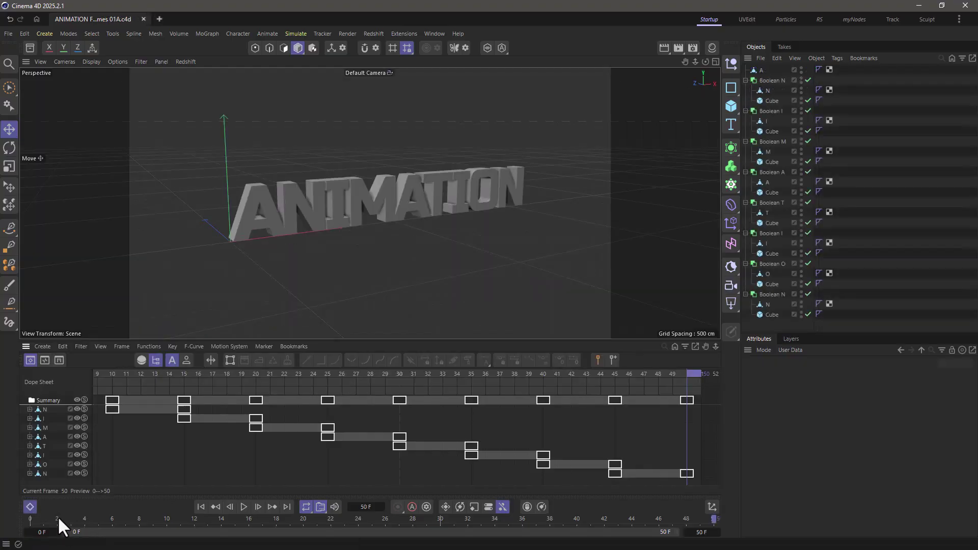
pyautogui.moveTo(57, 516); pyautogui.dragTo(16, 515)
pyautogui.moveTo(120, 516); pyautogui.dragTo(508, 518)
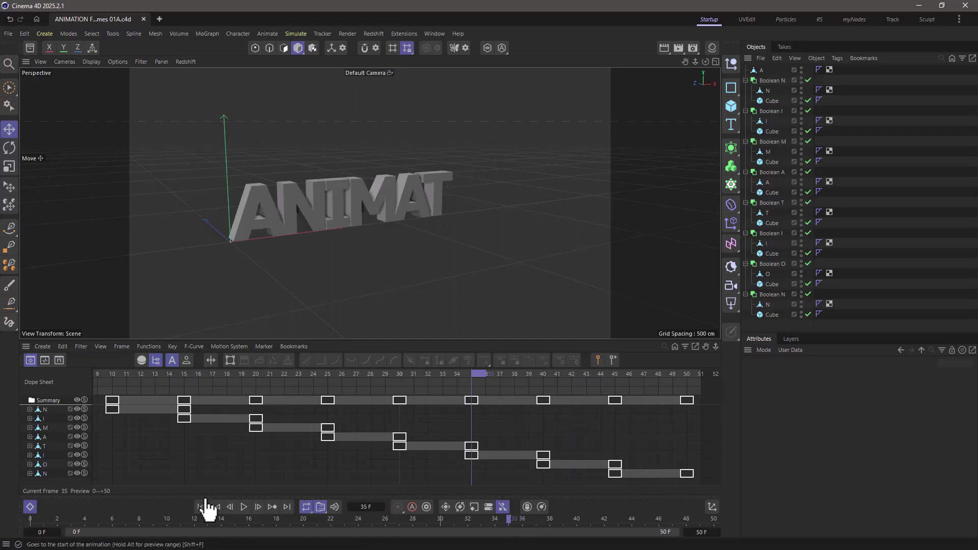
pyautogui.moveTo(200, 519); pyautogui.dragTo(536, 520)
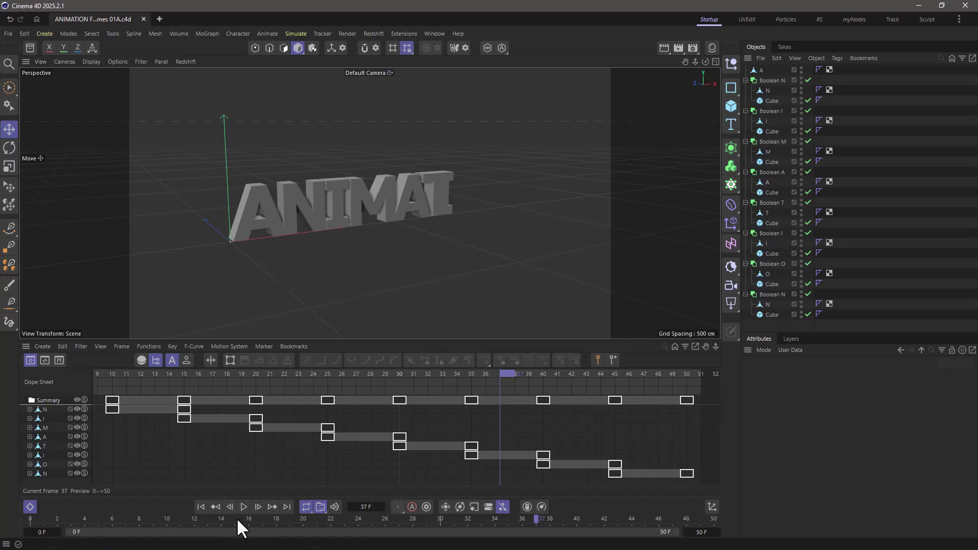
pyautogui.moveTo(235, 516); pyautogui.dragTo(44, 515)
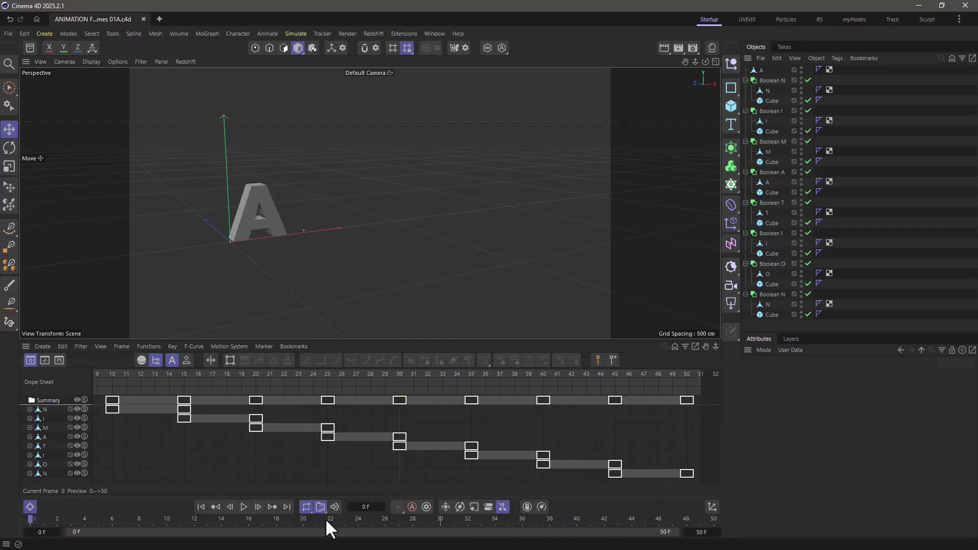
pyautogui.click(244, 507)
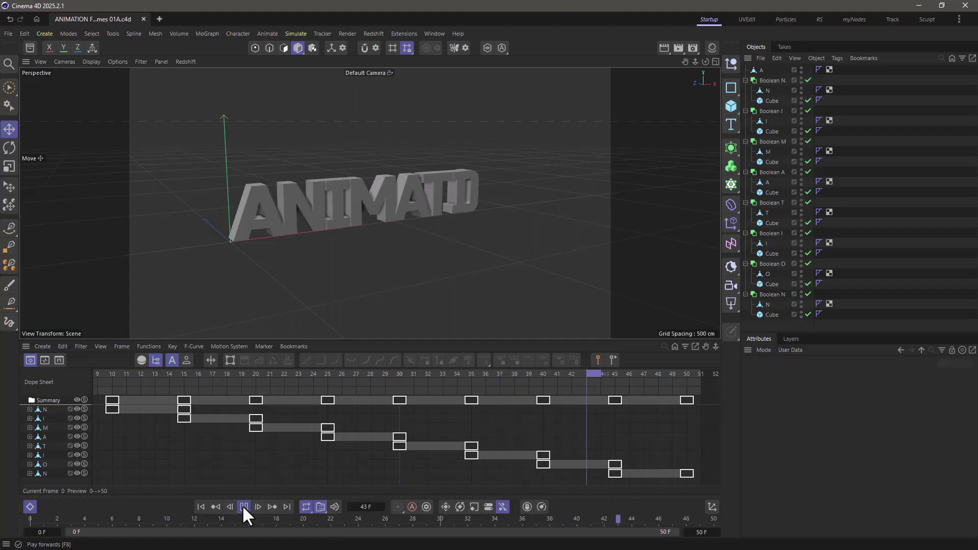
pyautogui.click(244, 507)
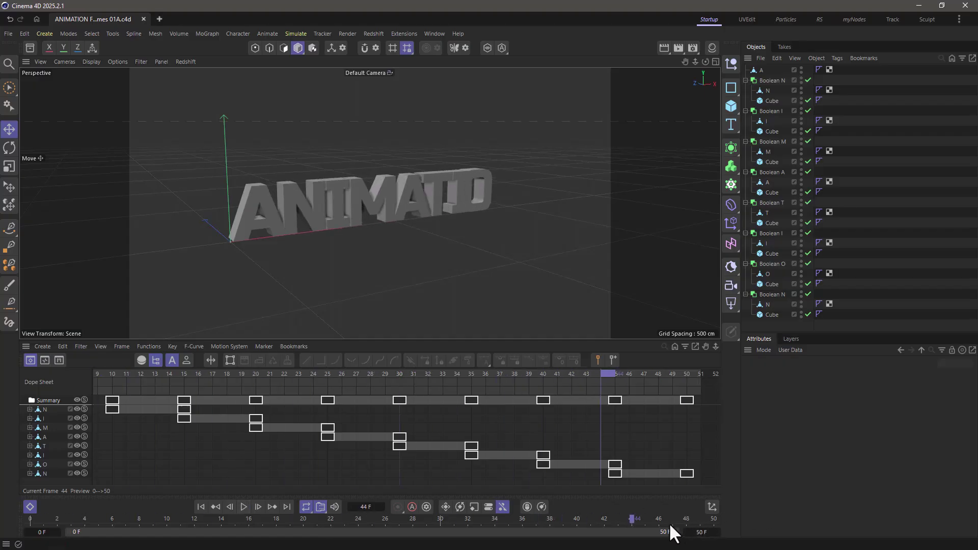
pyautogui.moveTo(659, 518); pyautogui.dragTo(719, 539)
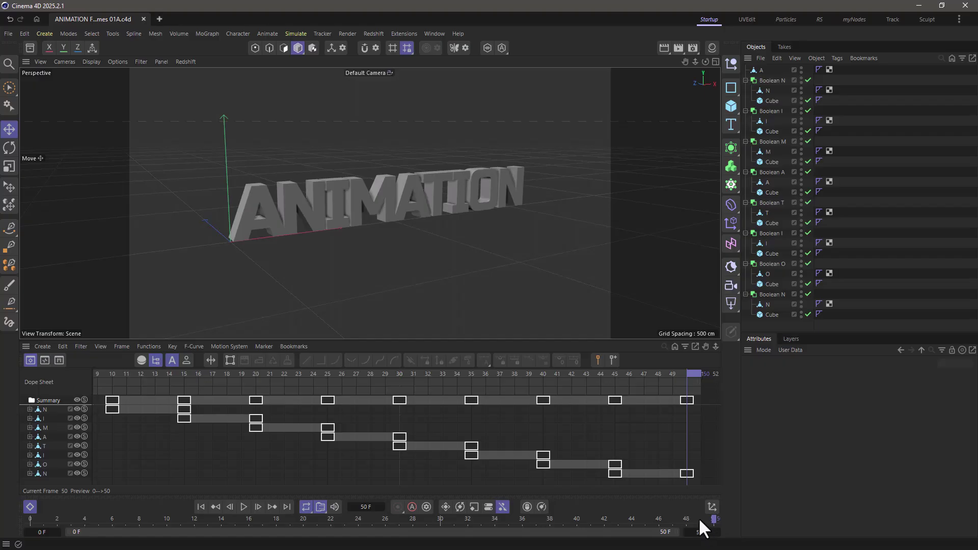
# Hide the timeline and add a new Null named 'animation'.
pyautogui.click(29, 509)
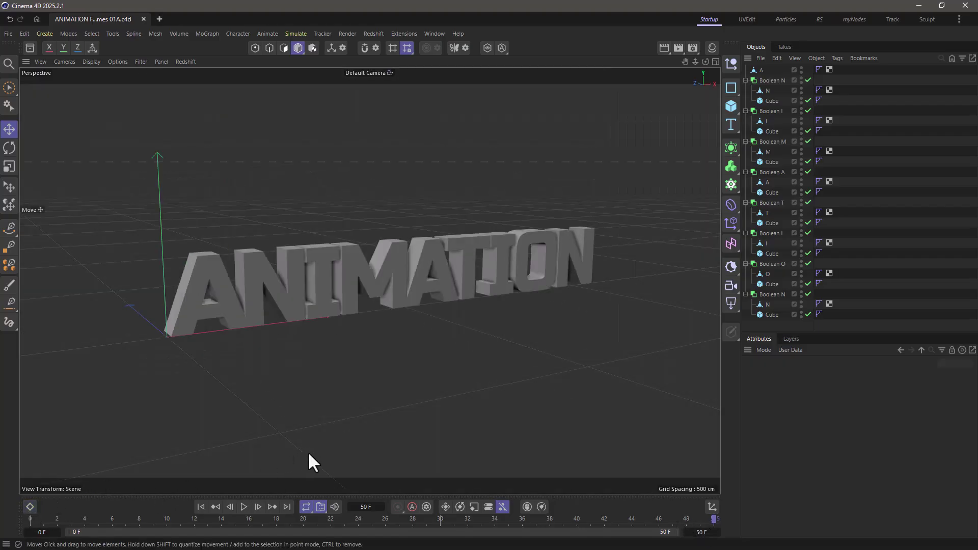
pyautogui.click(730, 62)
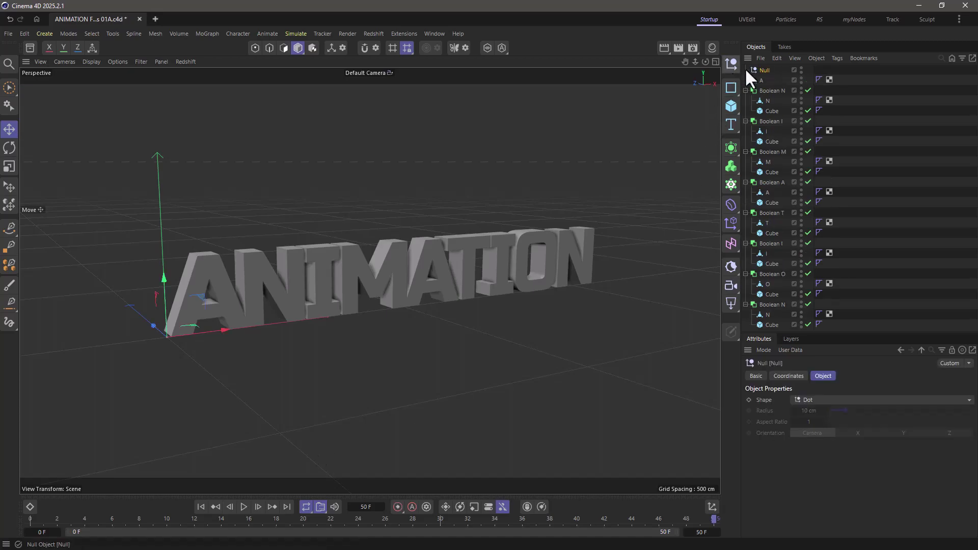
pyautogui.doubleClick(764, 70)
pyautogui.write('animation')
pyautogui.press('Return')
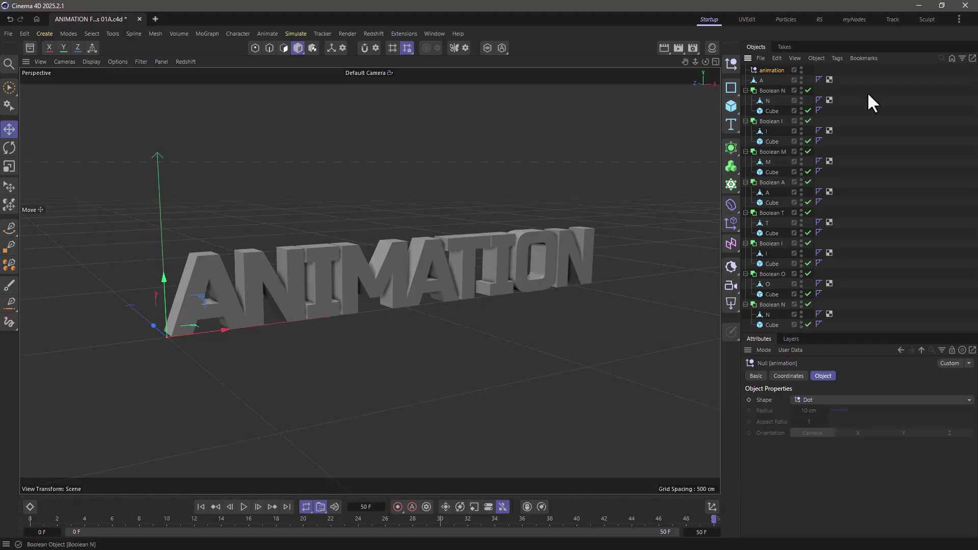
# Move all the letter and Boolean objects under the animation Null, then collapse it.
pyautogui.hotkey('ctrl', 'a')
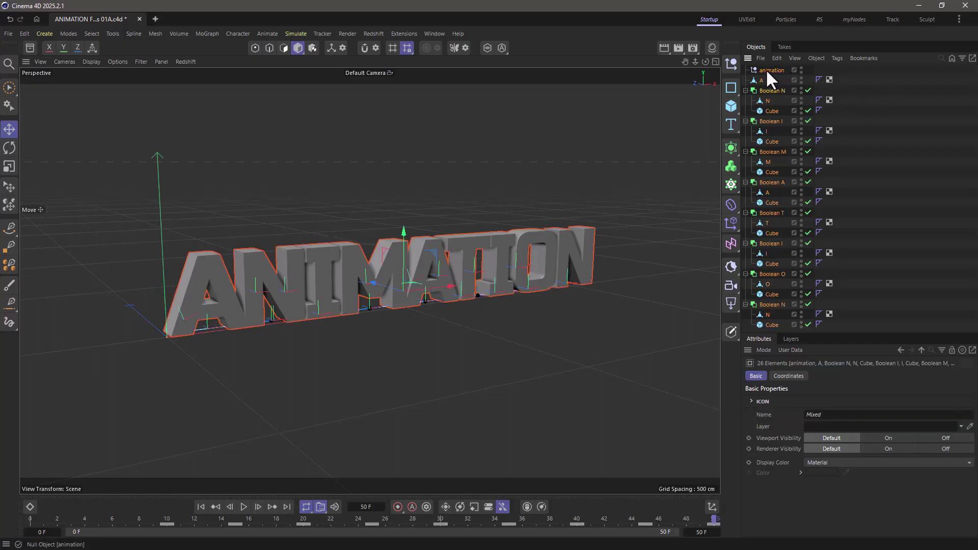
pyautogui.keyDown('ctrl'); pyautogui.click(767, 70); pyautogui.keyUp('ctrl')
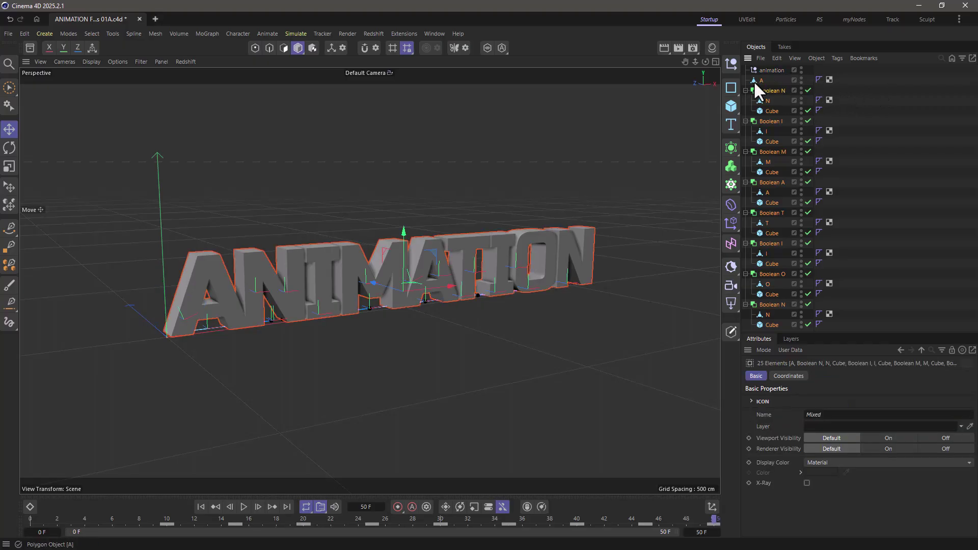
pyautogui.moveTo(754, 78); pyautogui.dragTo(766, 68)
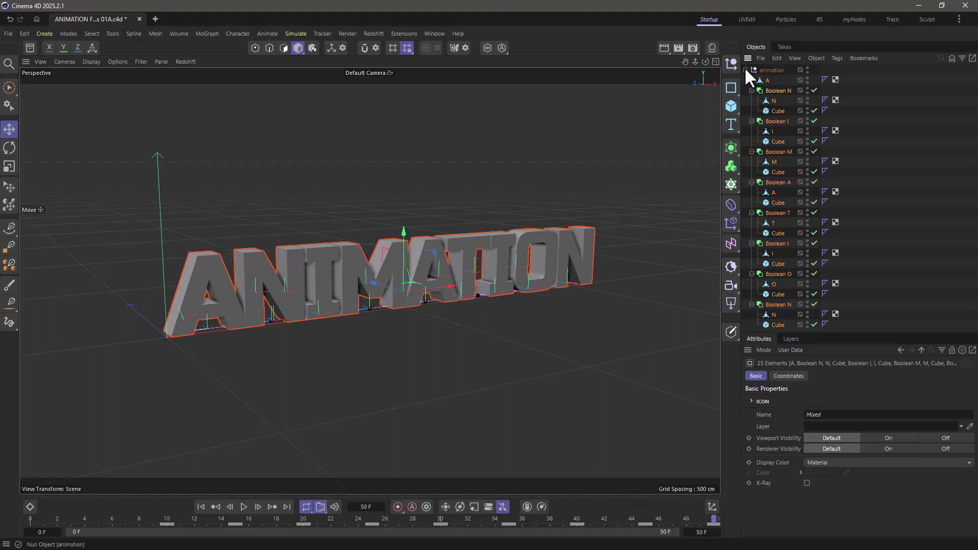
pyautogui.click(746, 69)
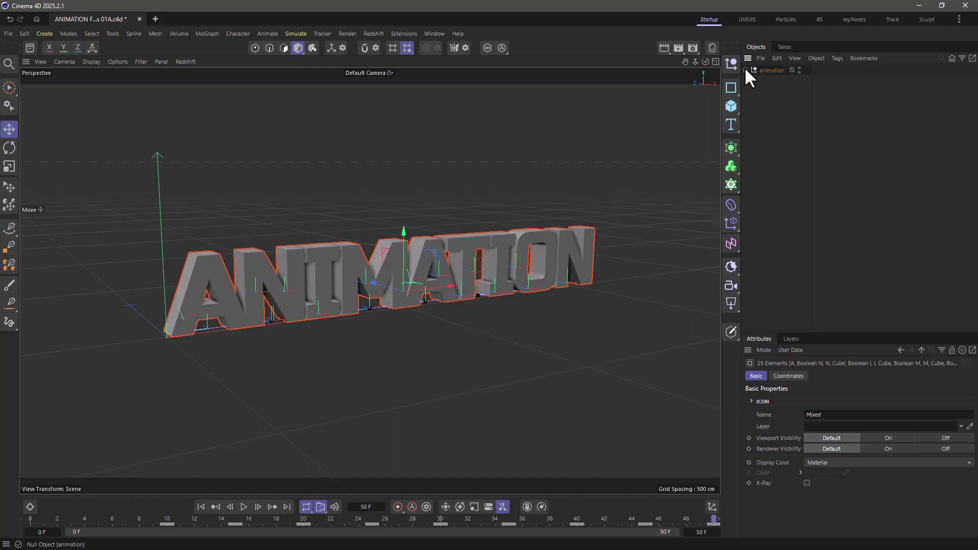
# Add a Cloner containing the animation Null and set its Grid count to 1, 1, 1.
pyautogui.click(730, 185)
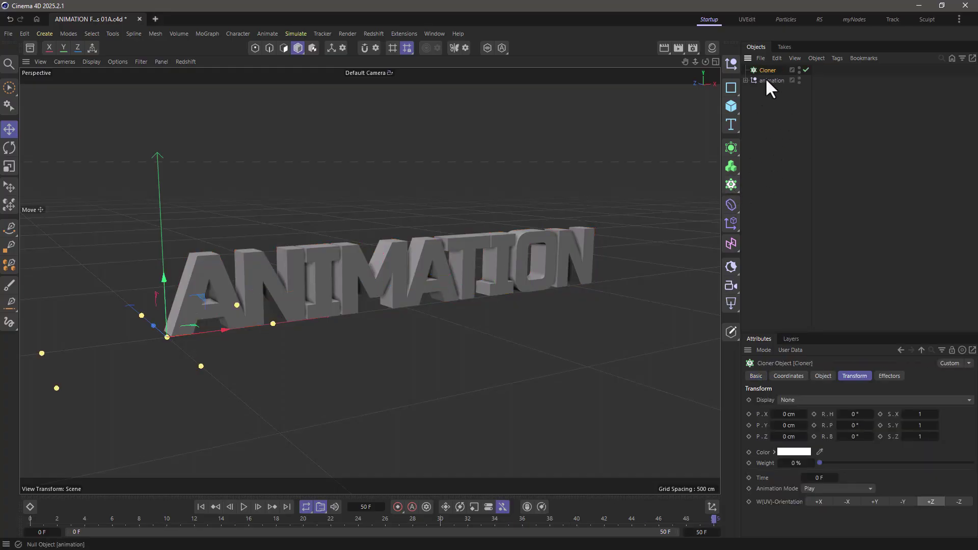
pyautogui.moveTo(765, 79); pyautogui.dragTo(768, 69)
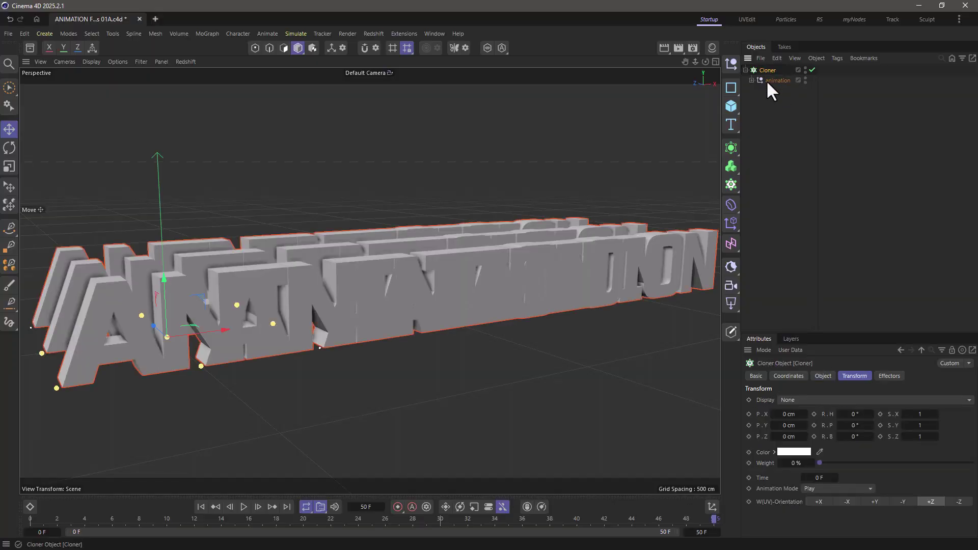
pyautogui.moveTo(842, 336); pyautogui.dragTo(838, 187)
pyautogui.click(823, 231)
pyautogui.click(793, 324)
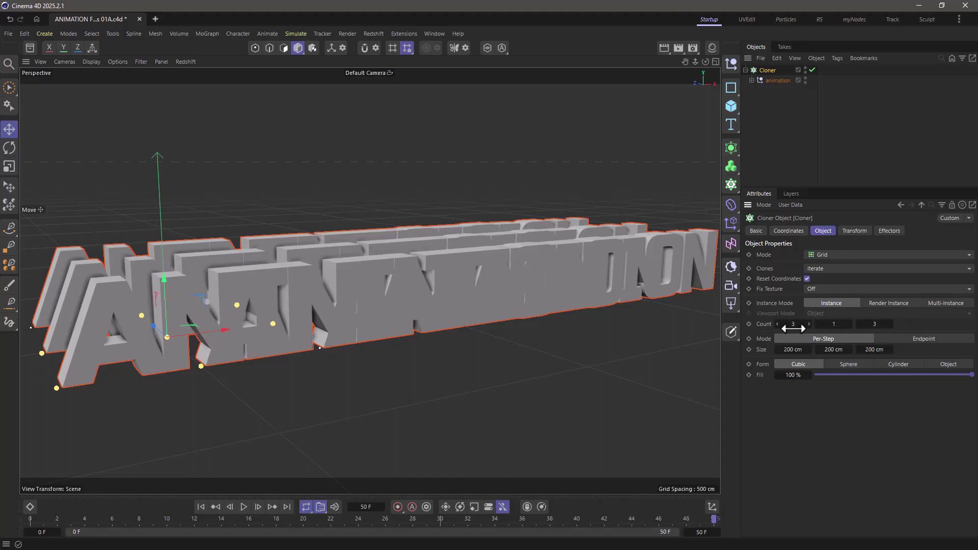
pyautogui.click(875, 324)
pyautogui.write('1')
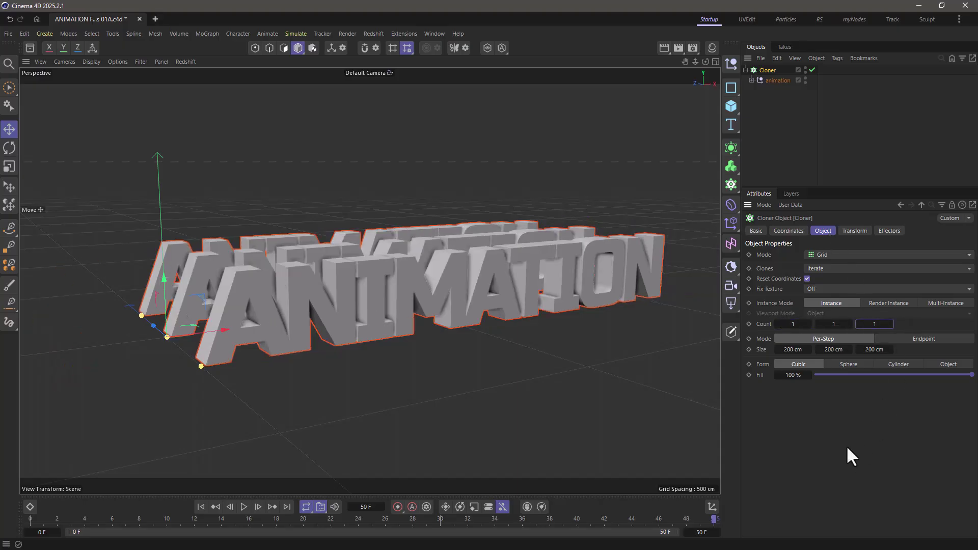
pyautogui.press('Return')
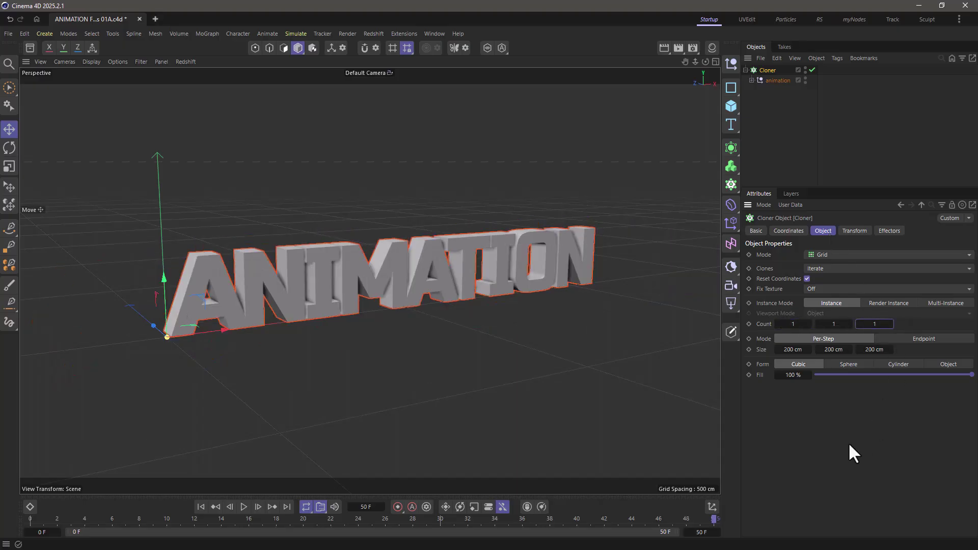
# Set the Cloner's clone Animation Mode to Fixed and rewind to frame 0.
pyautogui.click(848, 234)
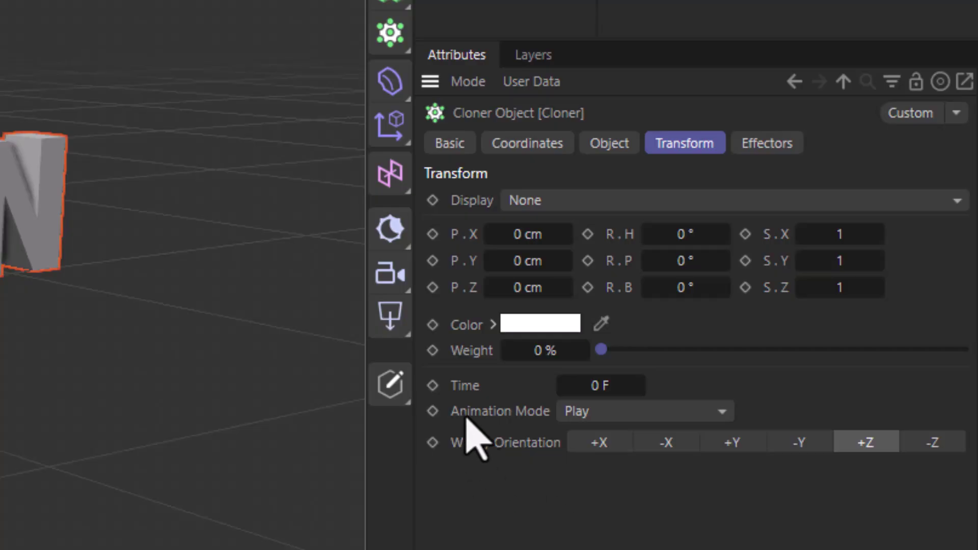
pyautogui.click(629, 414)
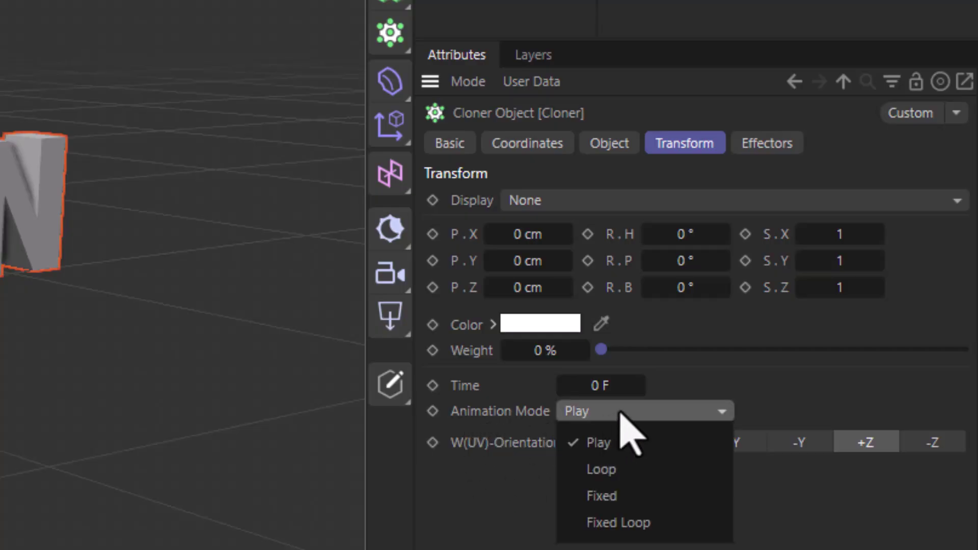
pyautogui.click(641, 497)
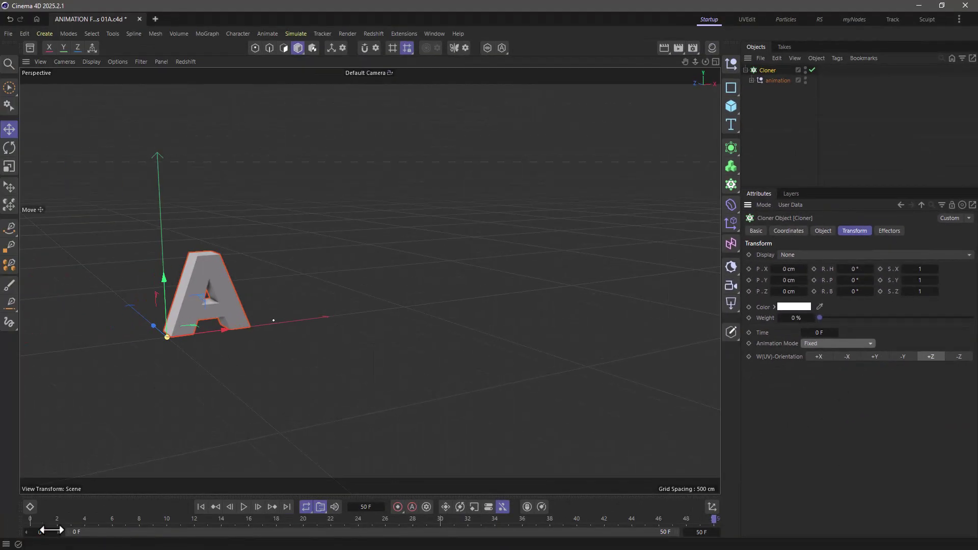
pyautogui.press('space')
pyautogui.click(30, 519)
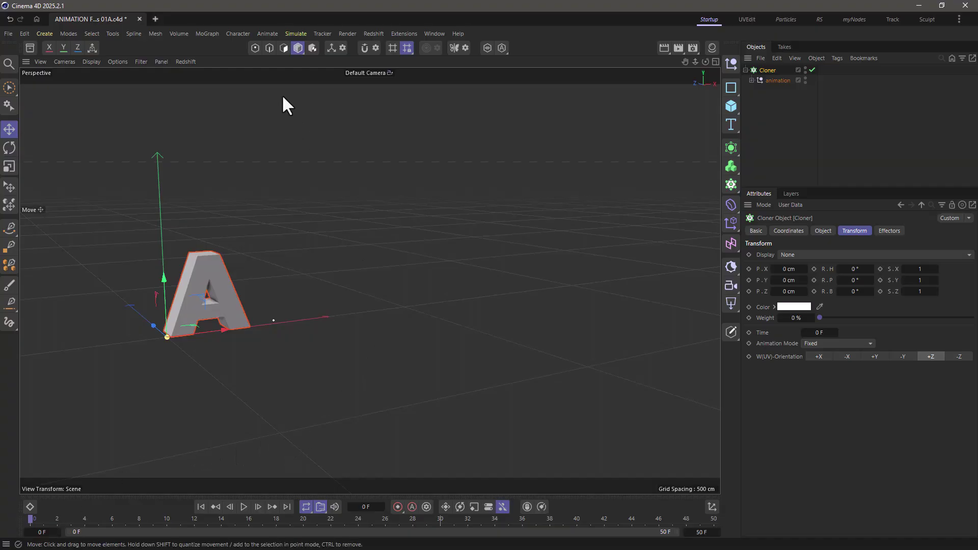
# Add a Plain effector to the Cloner from the MoGraph Effector menu.
pyautogui.click(213, 33)
pyautogui.moveTo(210, 52)
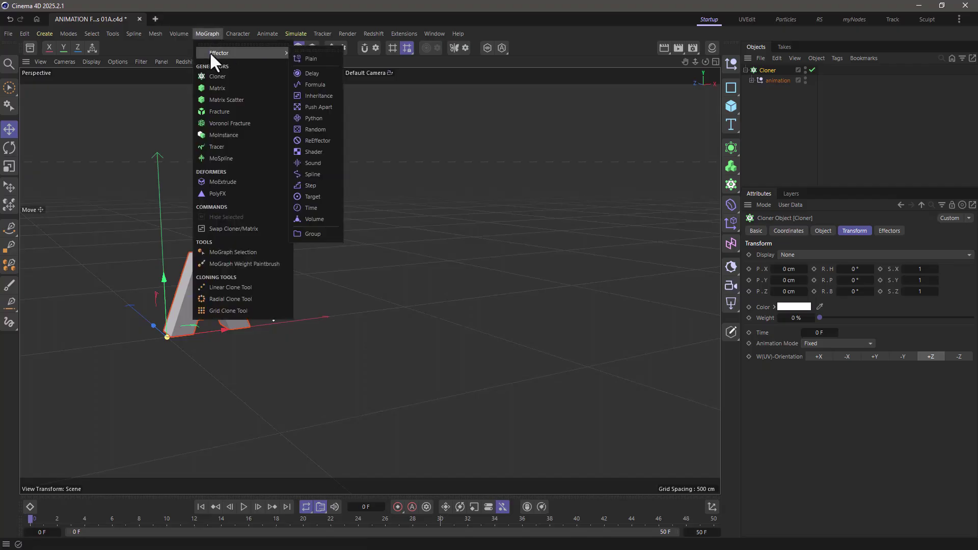
pyautogui.click(313, 57)
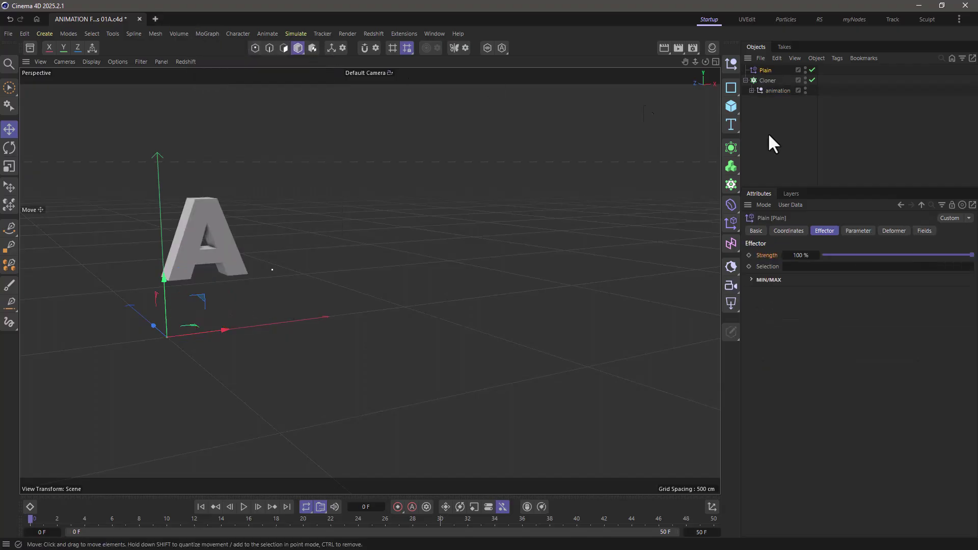
# Turn off the Plain effector's Position parameter and set its Time Offset to 50 F.
pyautogui.click(856, 232)
pyautogui.click(808, 290)
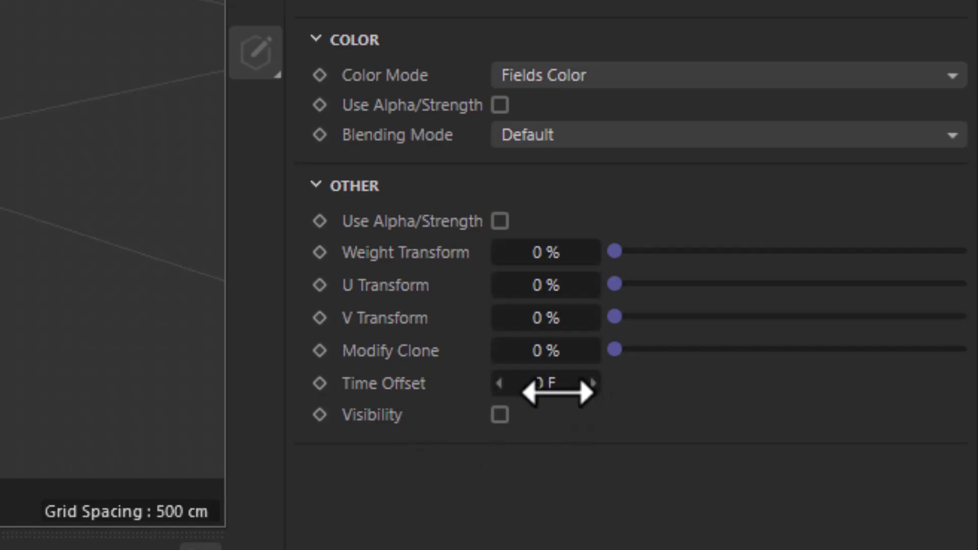
pyautogui.click(558, 388)
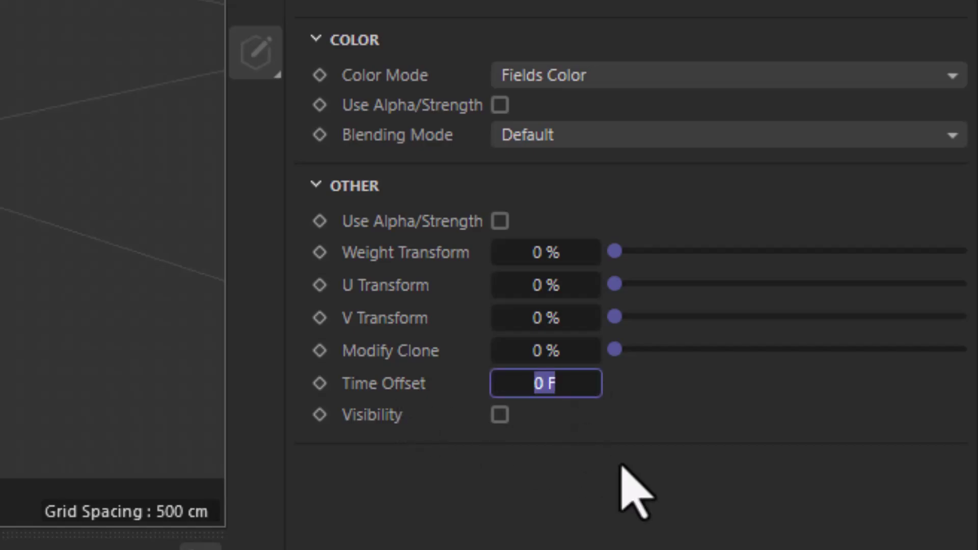
pyautogui.write('50')
pyautogui.press('Return')
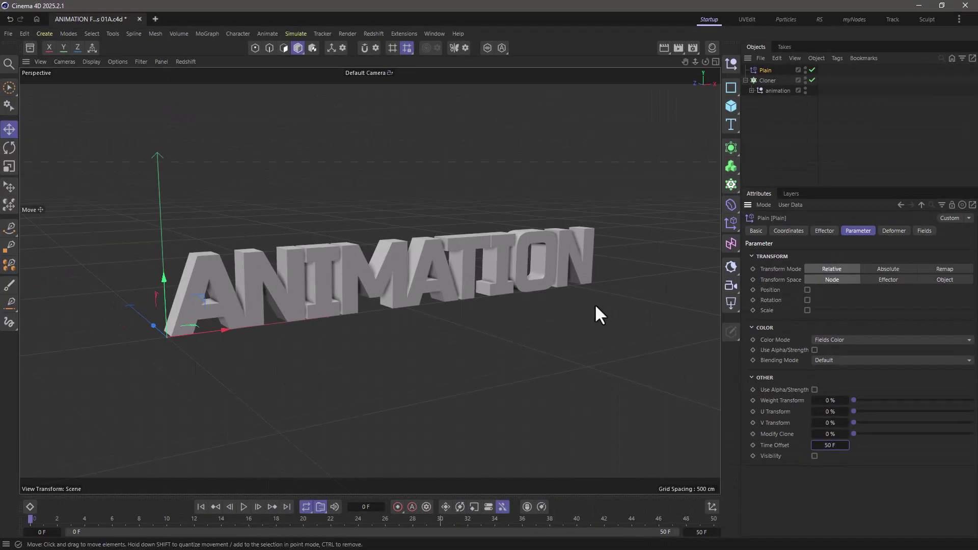
# Extend the scene's end frame to 150.
pyautogui.click(702, 532)
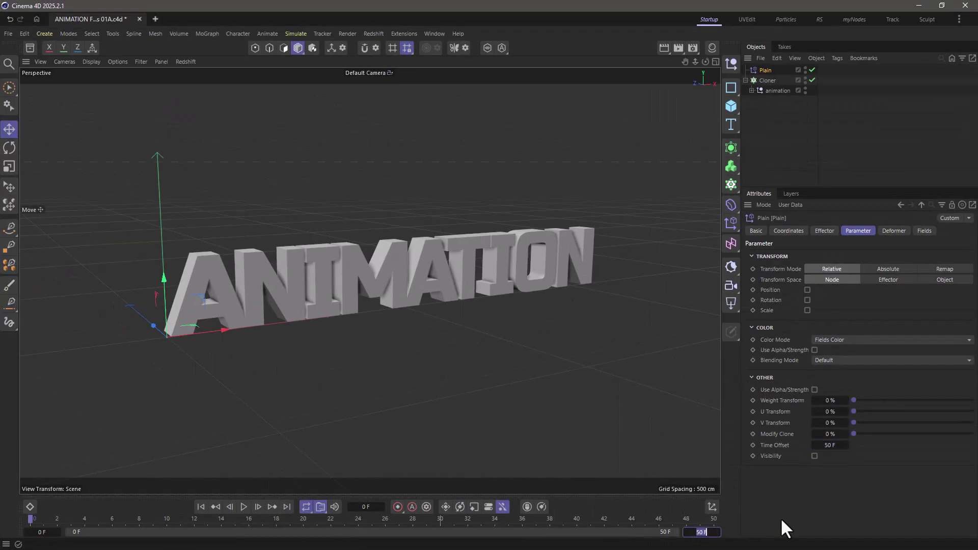
pyautogui.write('1500')
pyautogui.press('BackSpace')
pyautogui.press('Return')
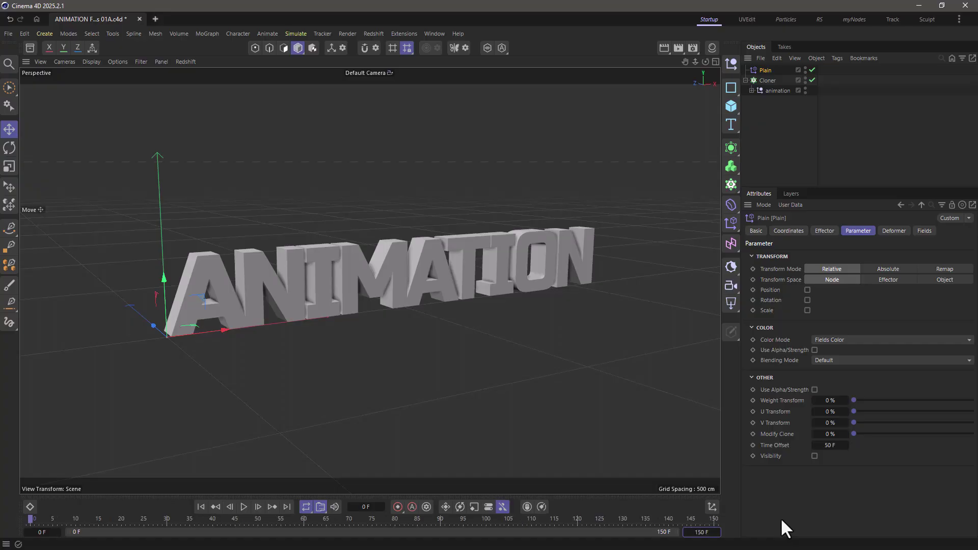
# Set the Plain effector's Strength to 0% and keyframe it at frame 0.
pyautogui.click(826, 231)
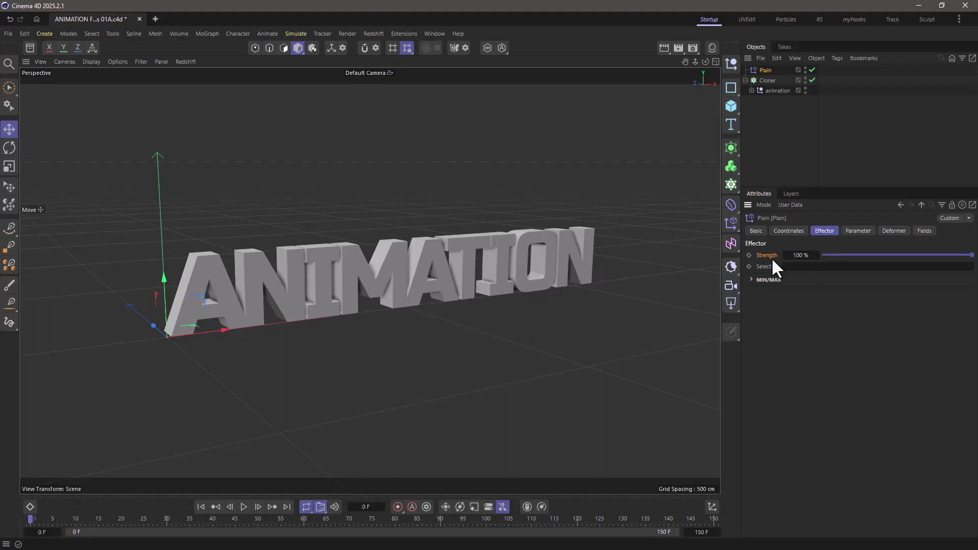
pyautogui.moveTo(971, 256)
pyautogui.mouseDown()
pyautogui.moveTo(827, 256)
pyautogui.moveTo(971, 258)
pyautogui.moveTo(858, 261)
pyautogui.moveTo(949, 275)
pyautogui.moveTo(974, 262)
pyautogui.mouseUp()
pyautogui.moveTo(937, 253); pyautogui.dragTo(974, 257)
pyautogui.click(825, 256)
pyautogui.click(748, 255)
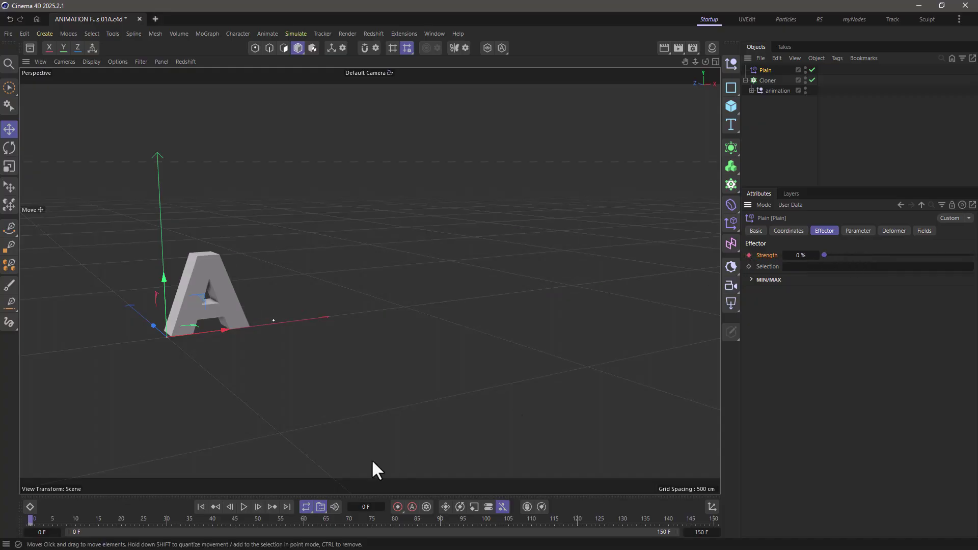
# At frame 110, raise Strength to 100% and keyframe it.
pyautogui.moveTo(303, 516); pyautogui.dragTo(510, 522)
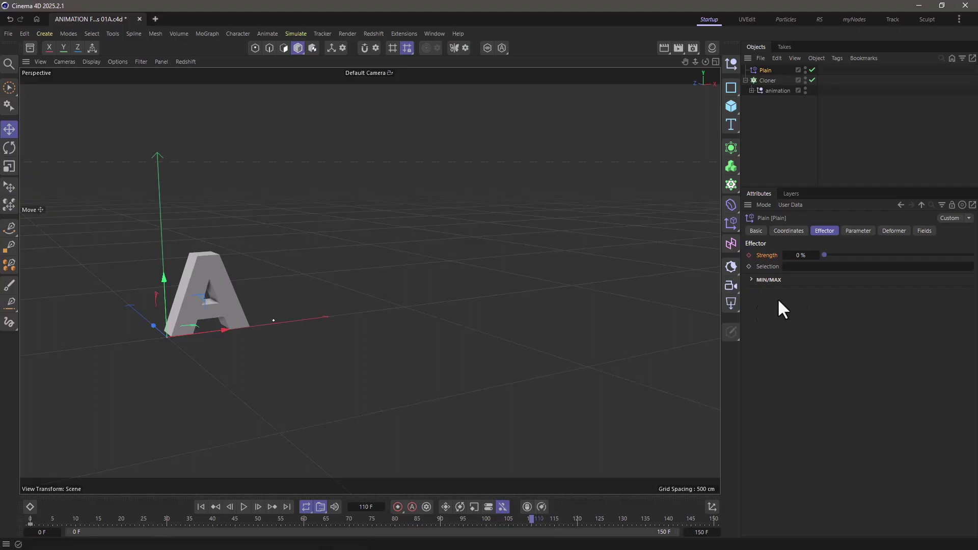
pyautogui.moveTo(831, 254); pyautogui.dragTo(962, 259)
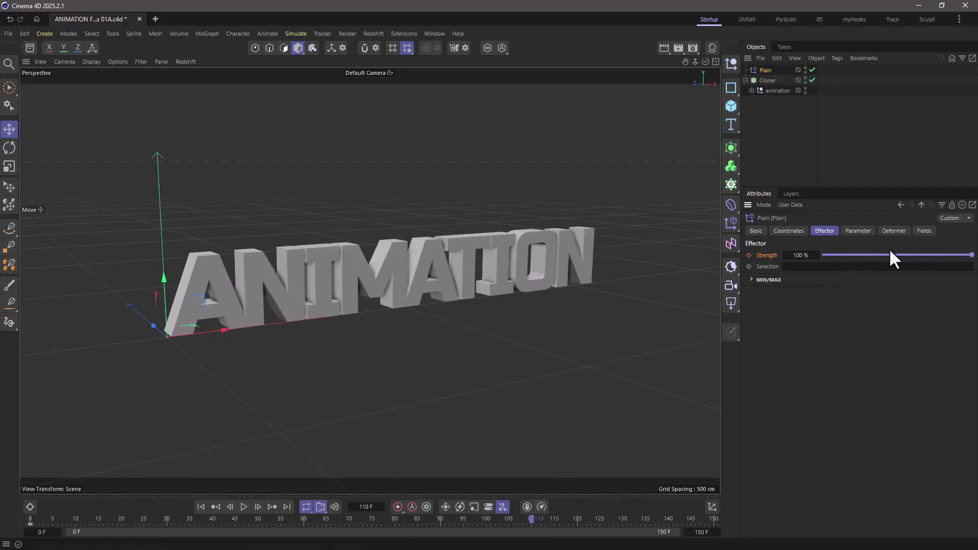
pyautogui.click(748, 255)
# Play the build-on animation from the first frame, then stop it.
pyautogui.click(200, 507)
pyautogui.click(244, 507)
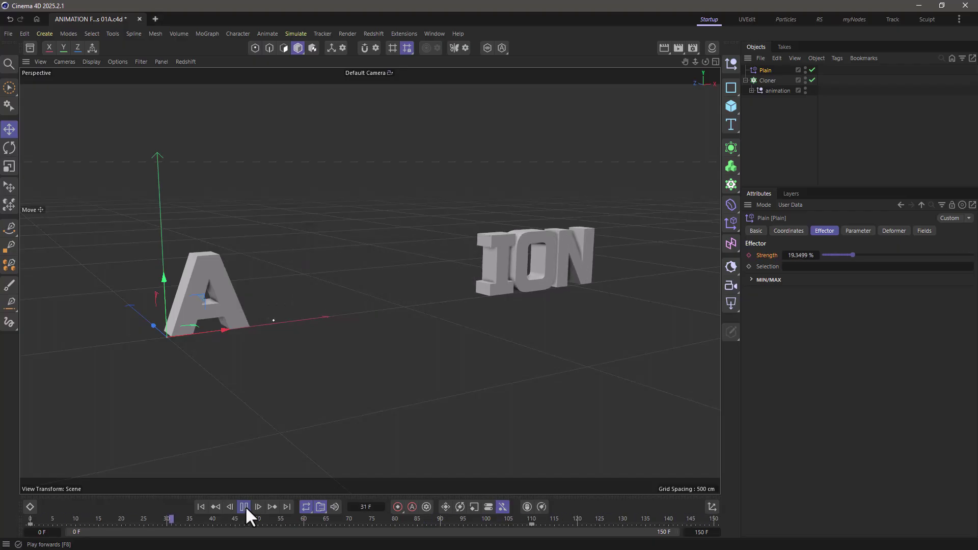
pyautogui.click(245, 506)
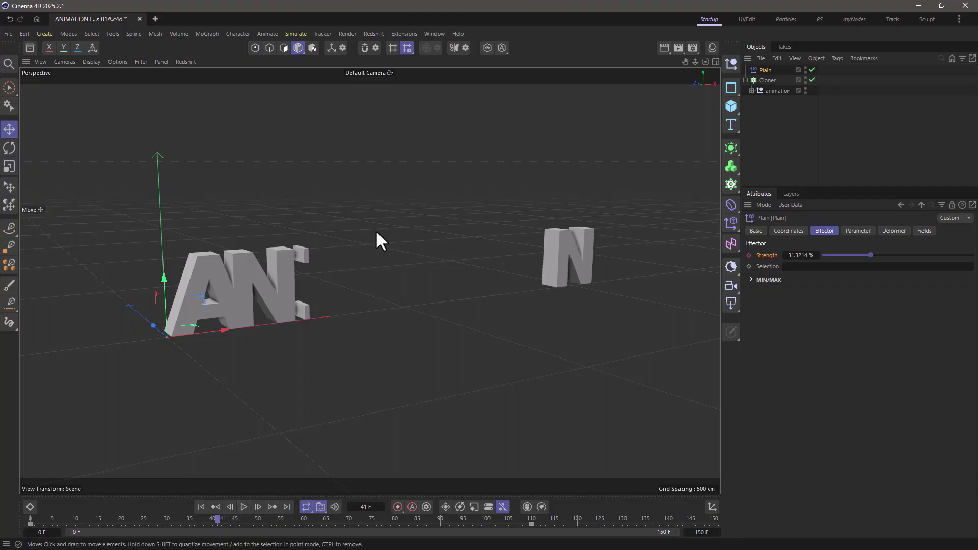
# Set the Cloner's Instance Mode to Render Instance and replay the build-on.
pyautogui.click(751, 91)
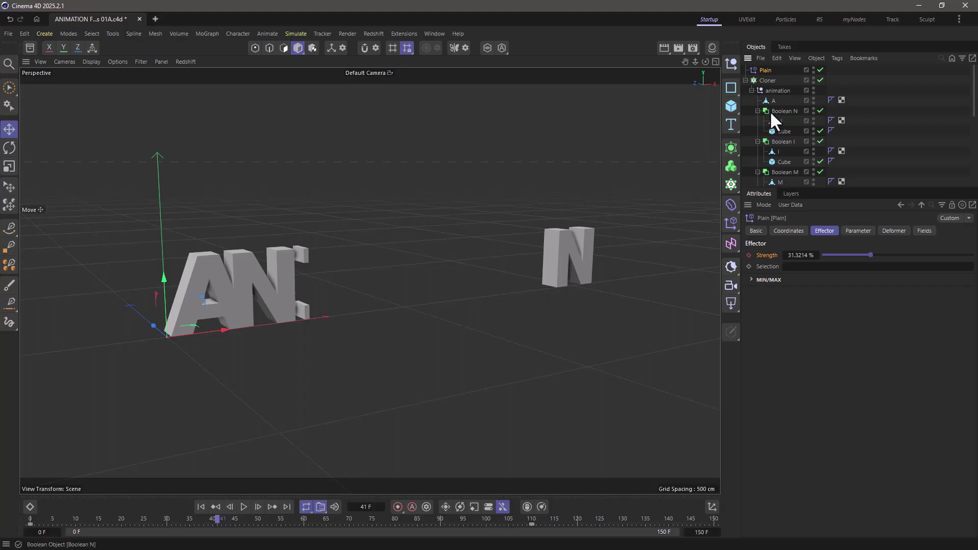
pyautogui.click(764, 80)
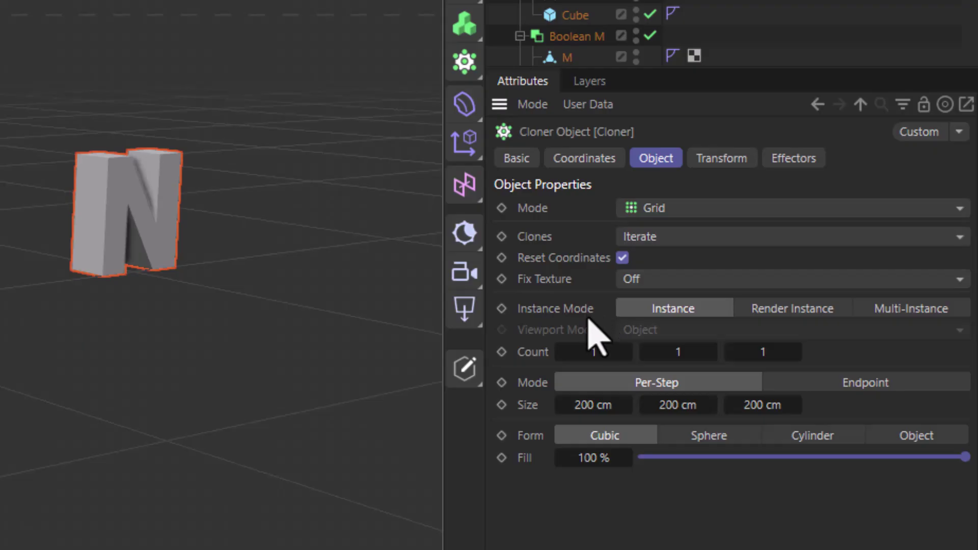
pyautogui.click(772, 312)
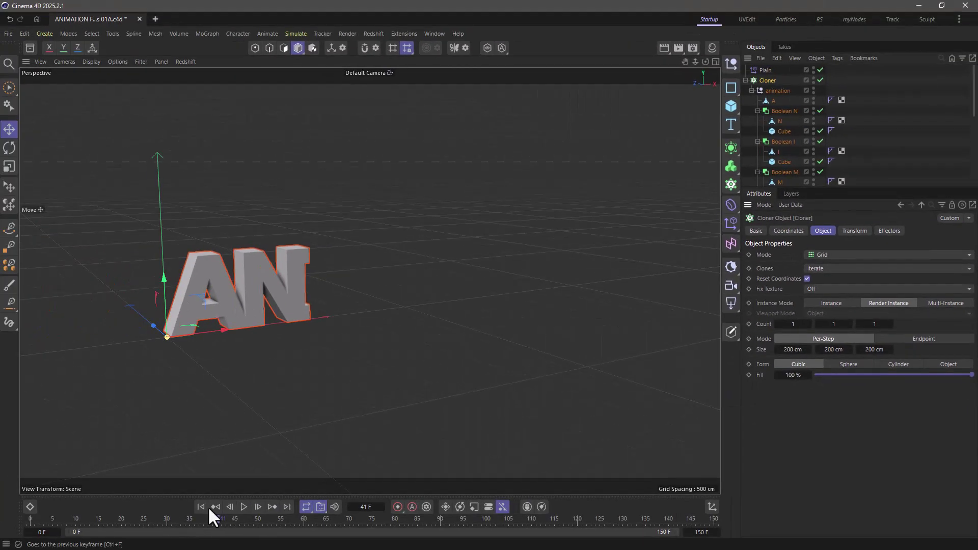
pyautogui.click(244, 507)
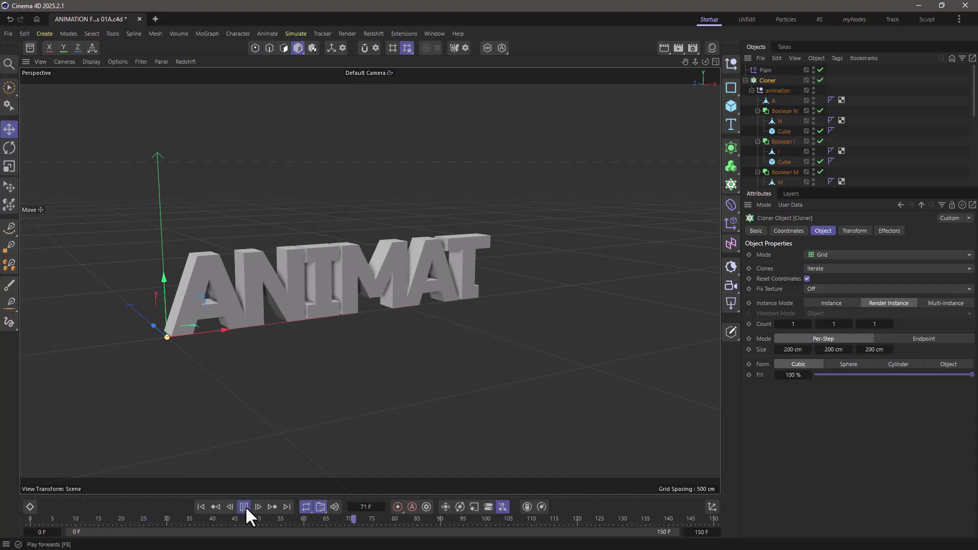
pyautogui.click(245, 507)
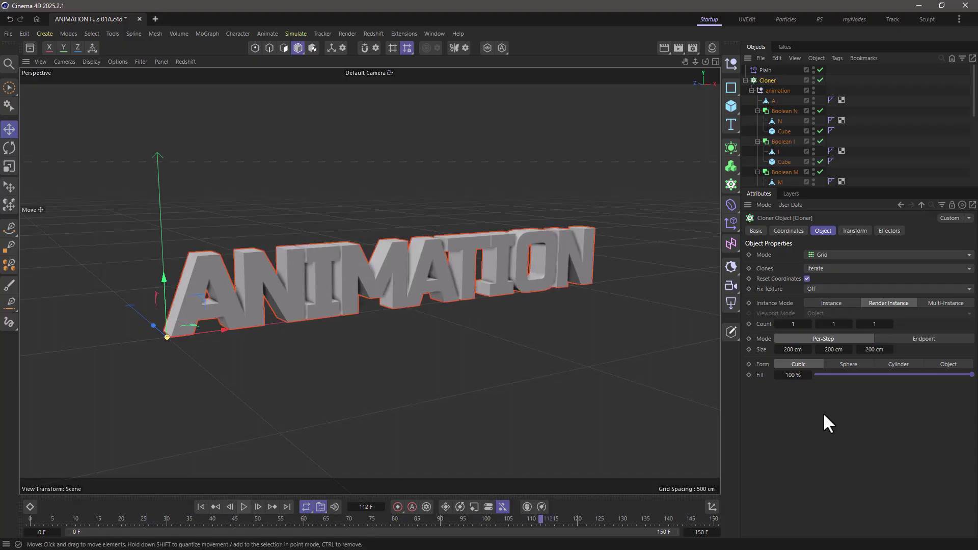
# Return the Cloner to Instance, filter objects by 'boo', and enable Intersect Edges on all eight Booleans.
pyautogui.click(839, 301)
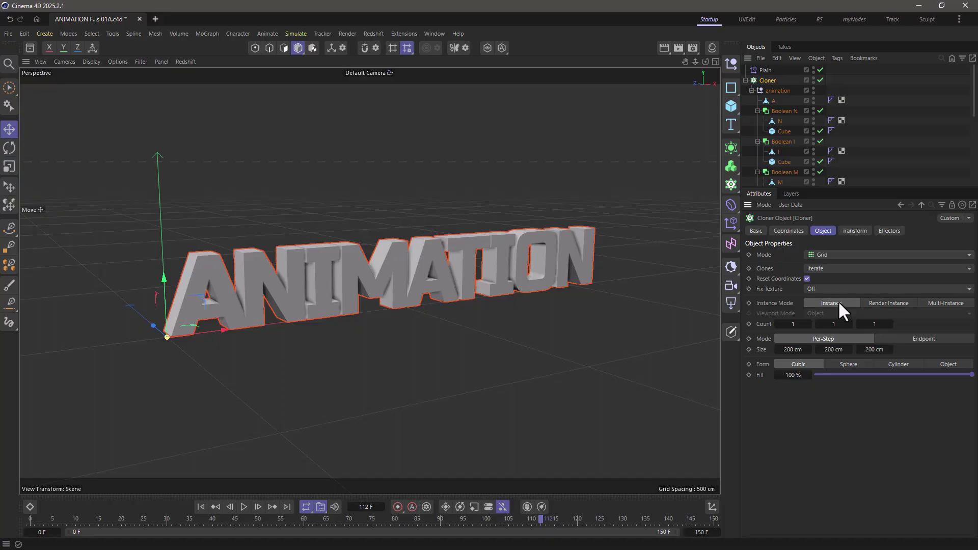
pyautogui.click(940, 57)
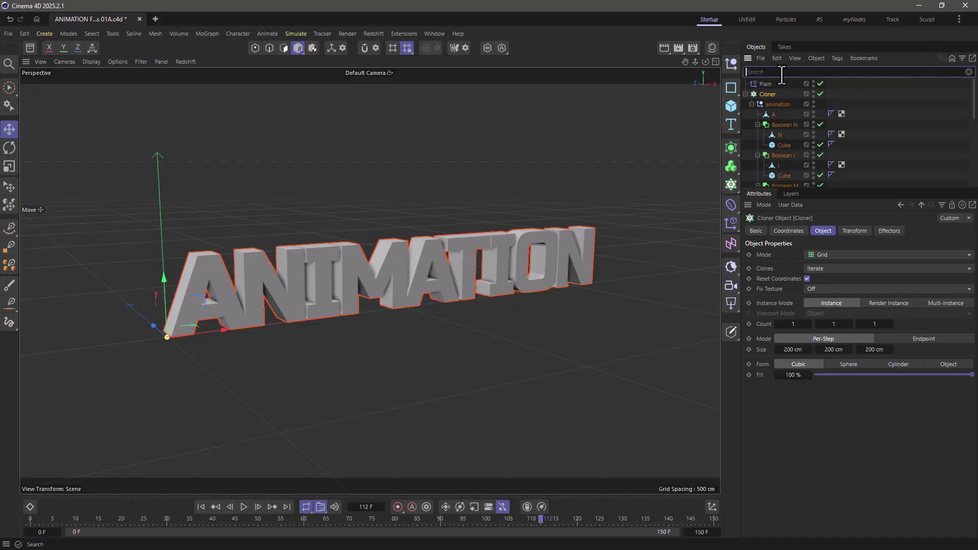
pyautogui.write('boo')
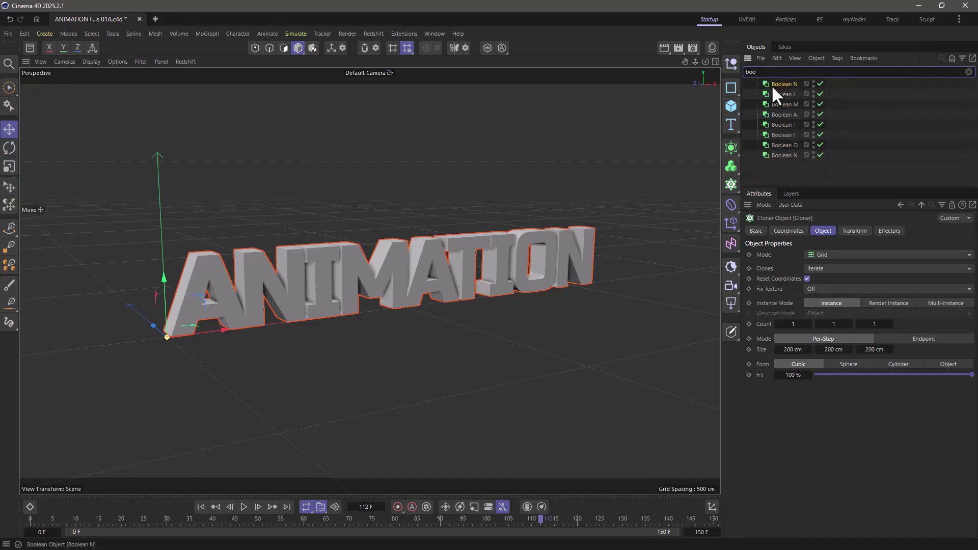
pyautogui.click(772, 85)
pyautogui.keyDown('shift'); pyautogui.click(770, 155); pyautogui.keyUp('shift')
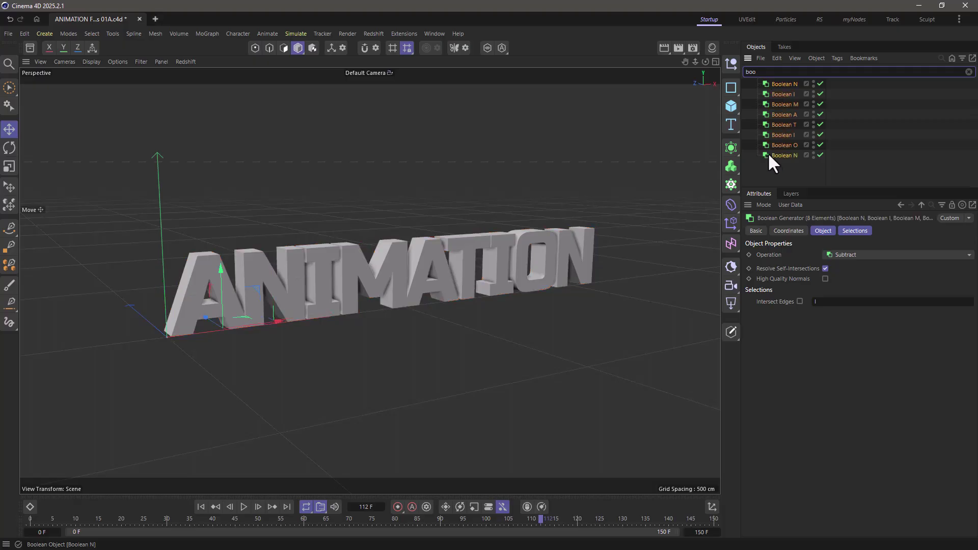
pyautogui.click(856, 232)
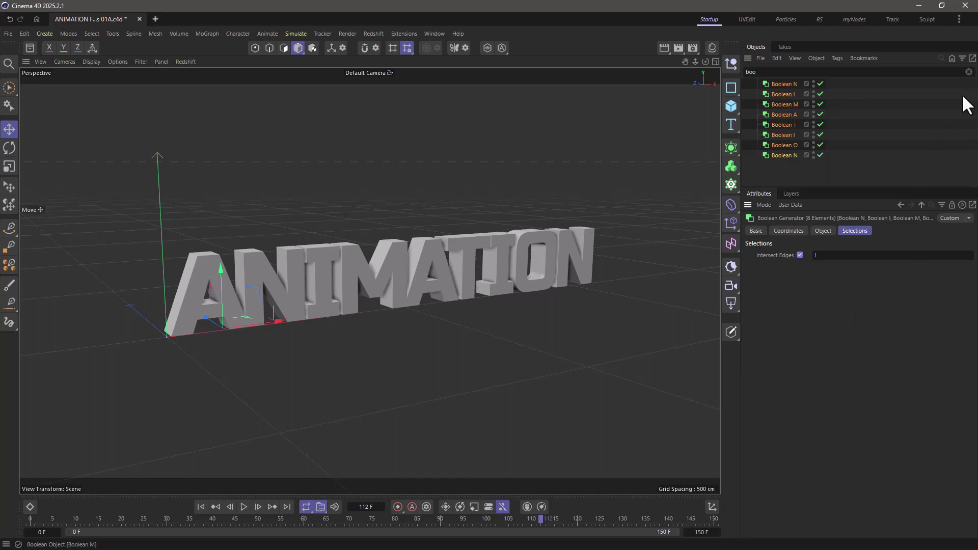
pyautogui.click(969, 72)
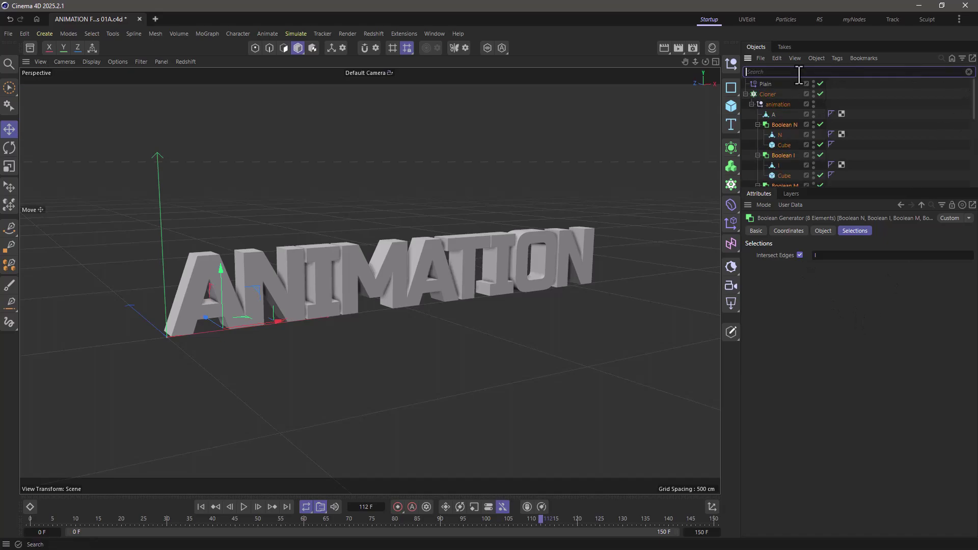
# Close the object name filter and go back to frame 0.
pyautogui.click(941, 57)
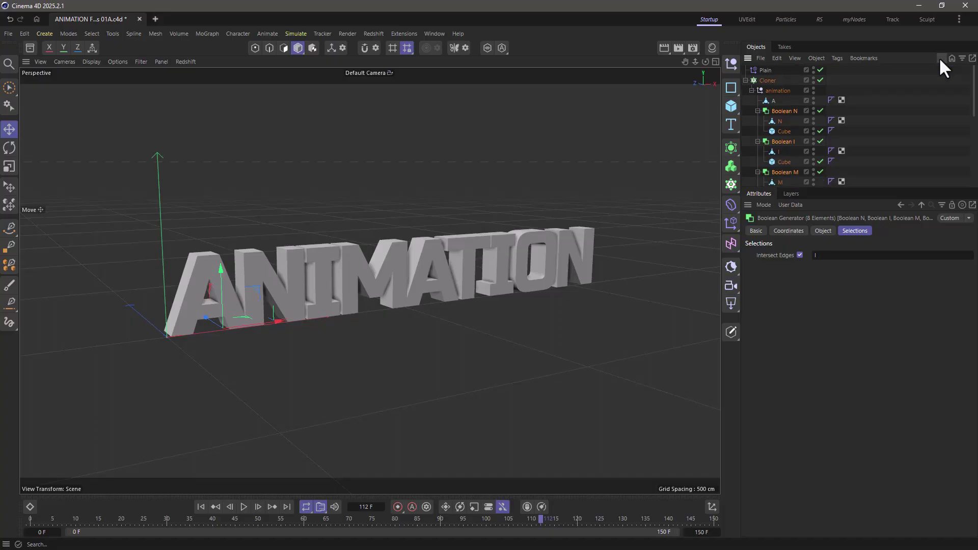
pyautogui.click(202, 507)
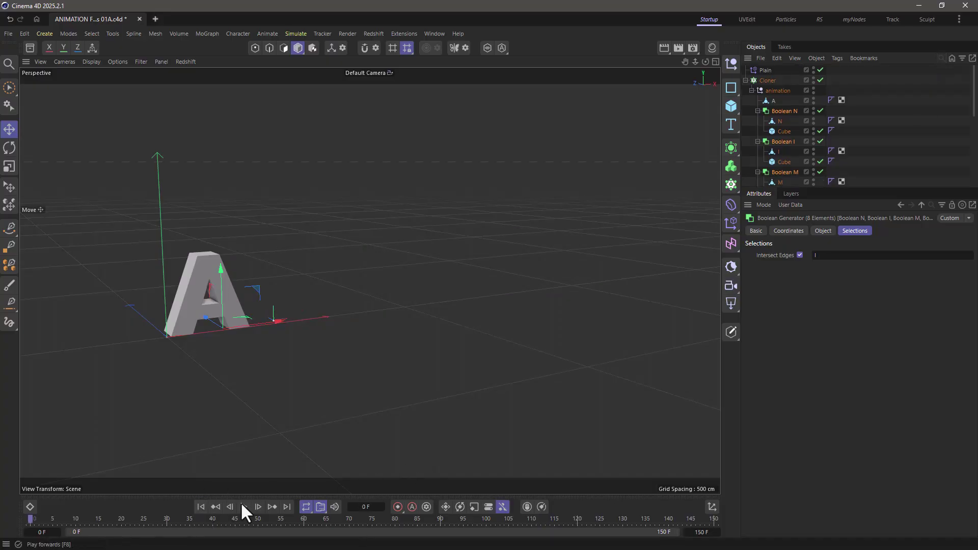